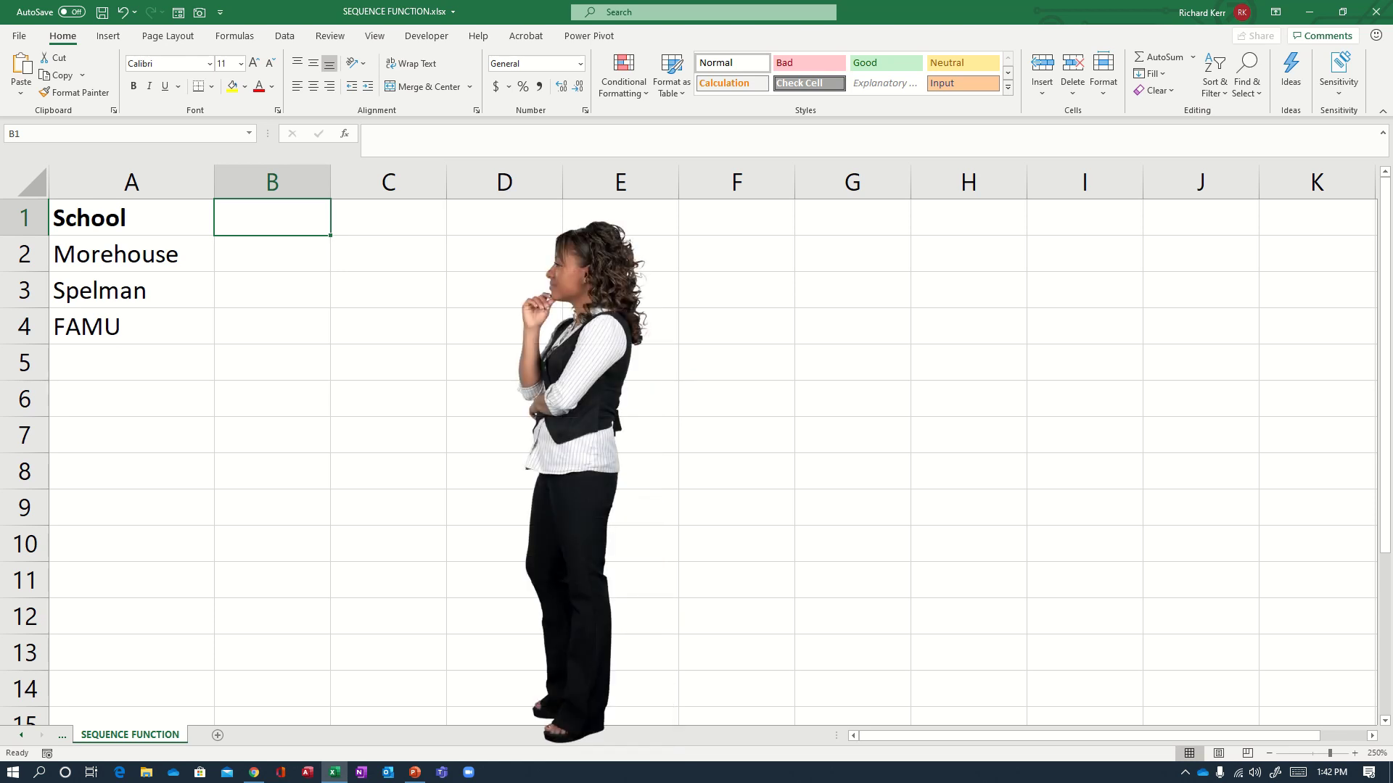
Enter a bold 'ID Number' heading in B1 and widen column B to fit it
text(ID Number)
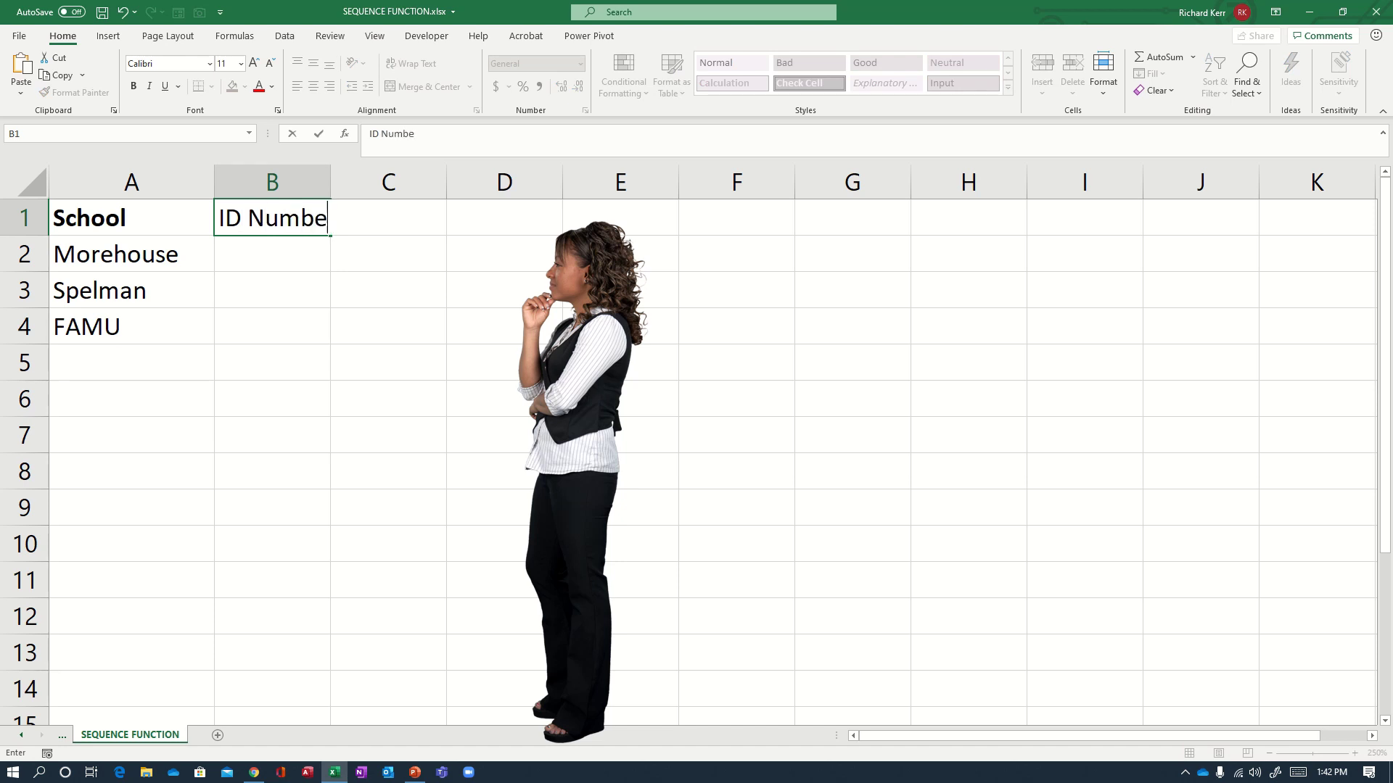
key(Return)
key(Up)
key(ctrl+b)
key(Return)
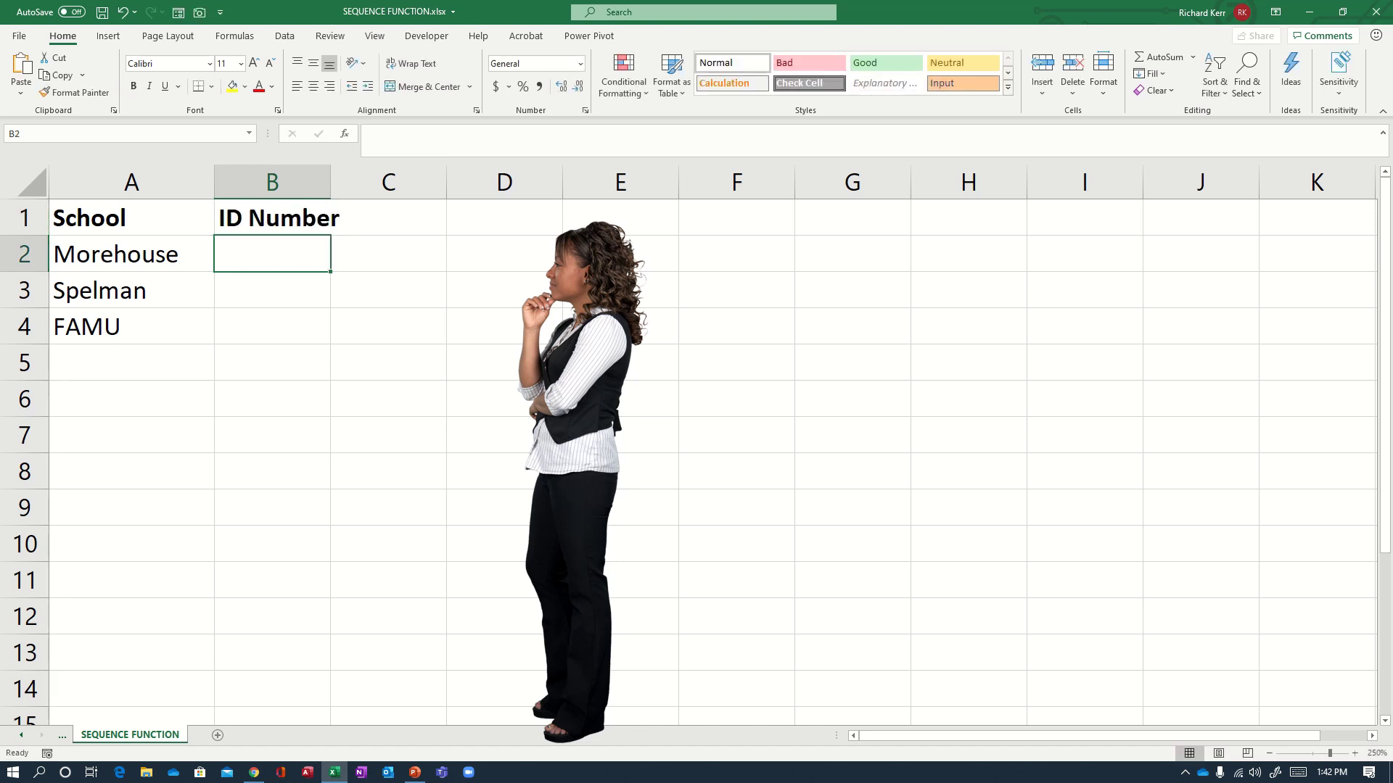
drag(330, 187, 386, 185)
Enter sample IDs 5 and 10, fill down, then clear B2:B4 again
text(5)
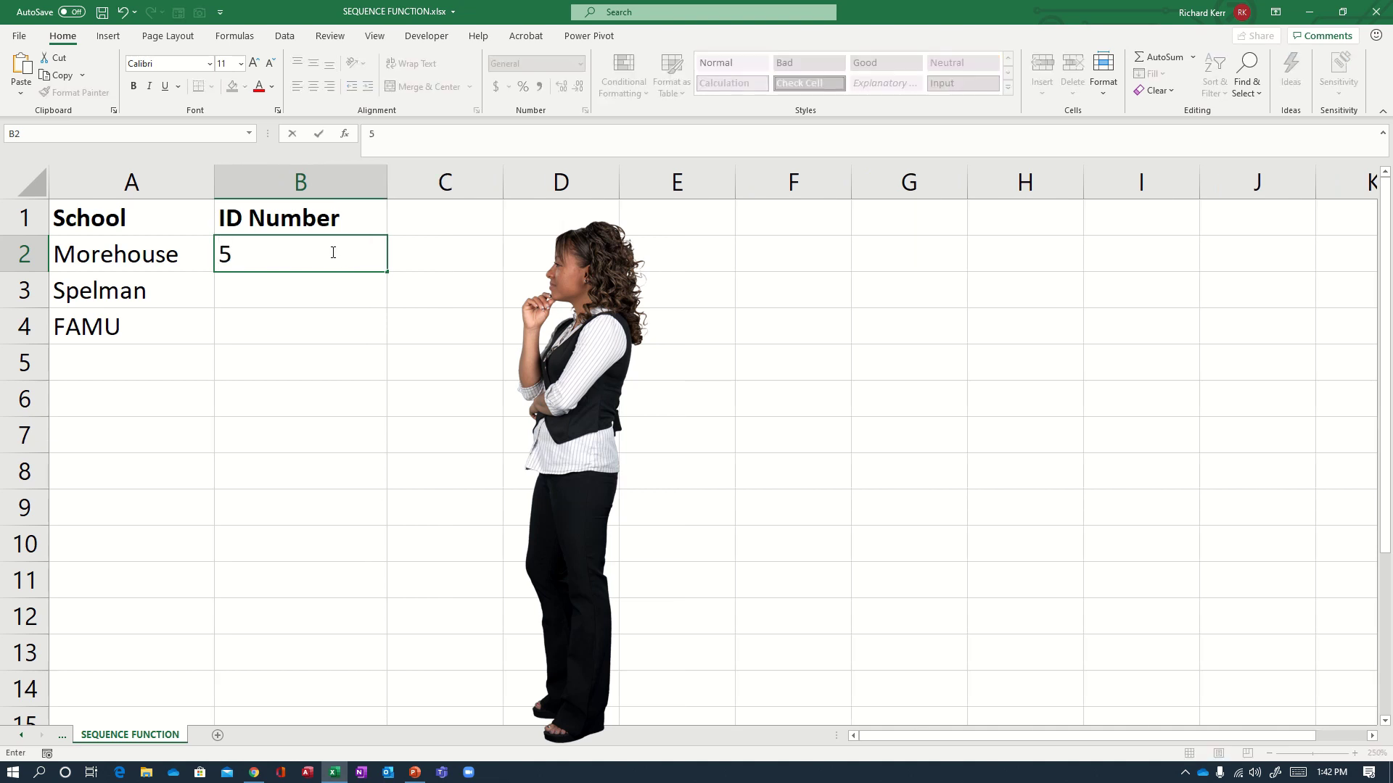
key(Return)
text(10)
key(Return)
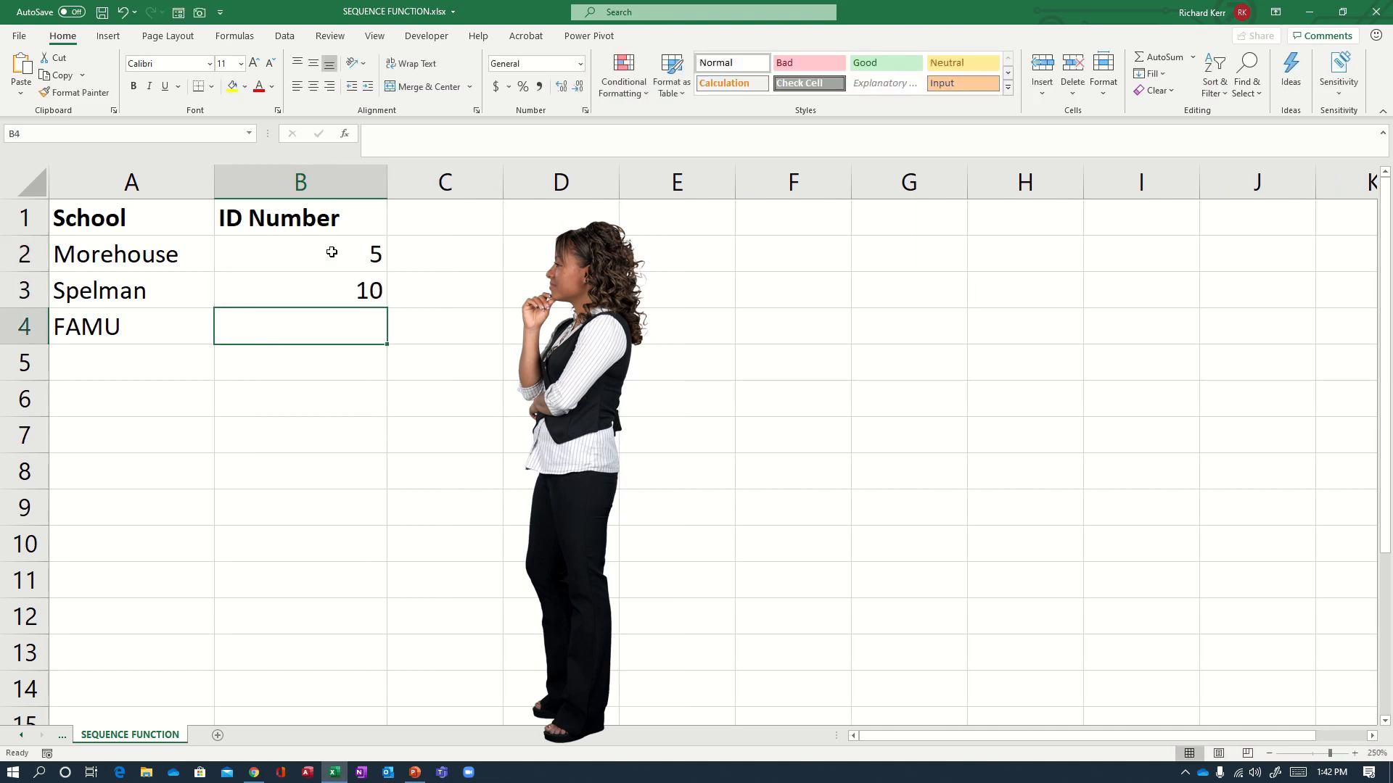
drag(332, 251, 385, 342)
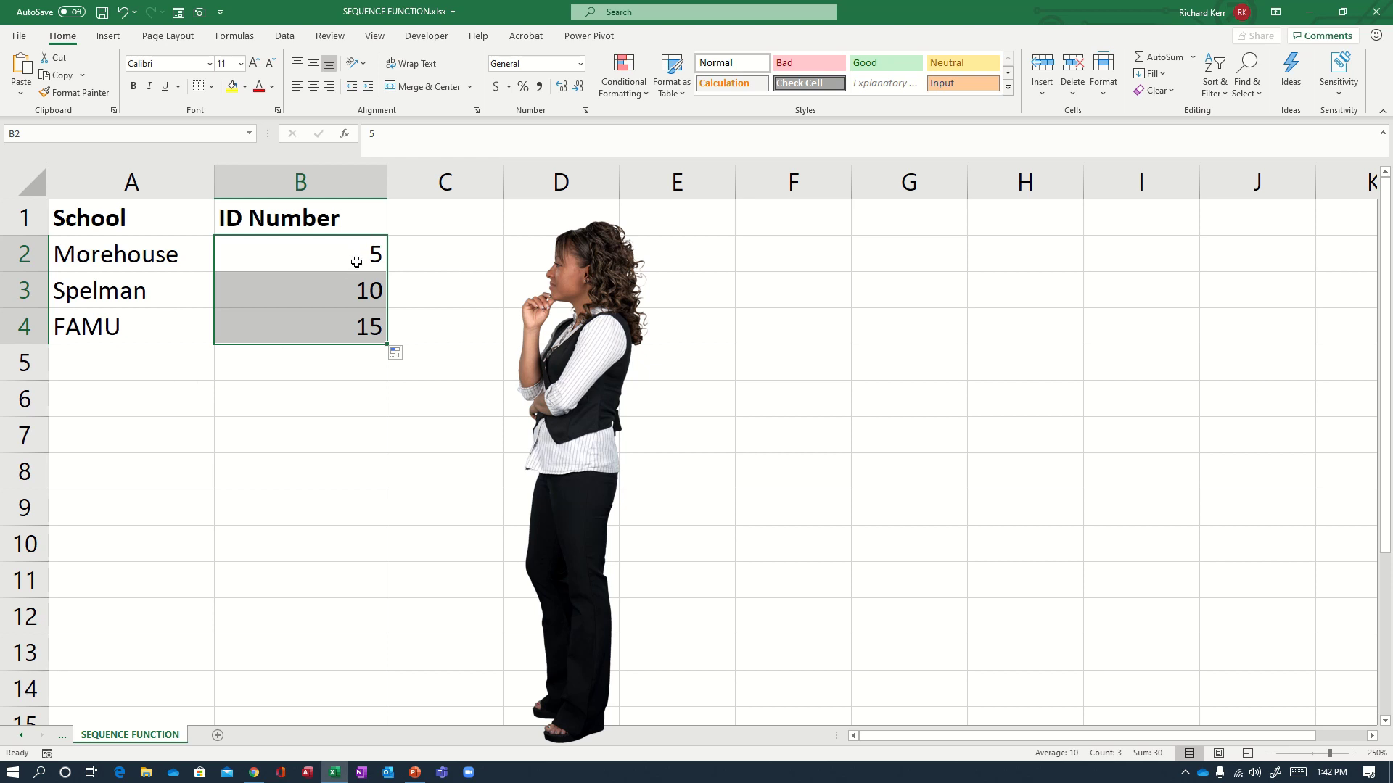
click(325, 289)
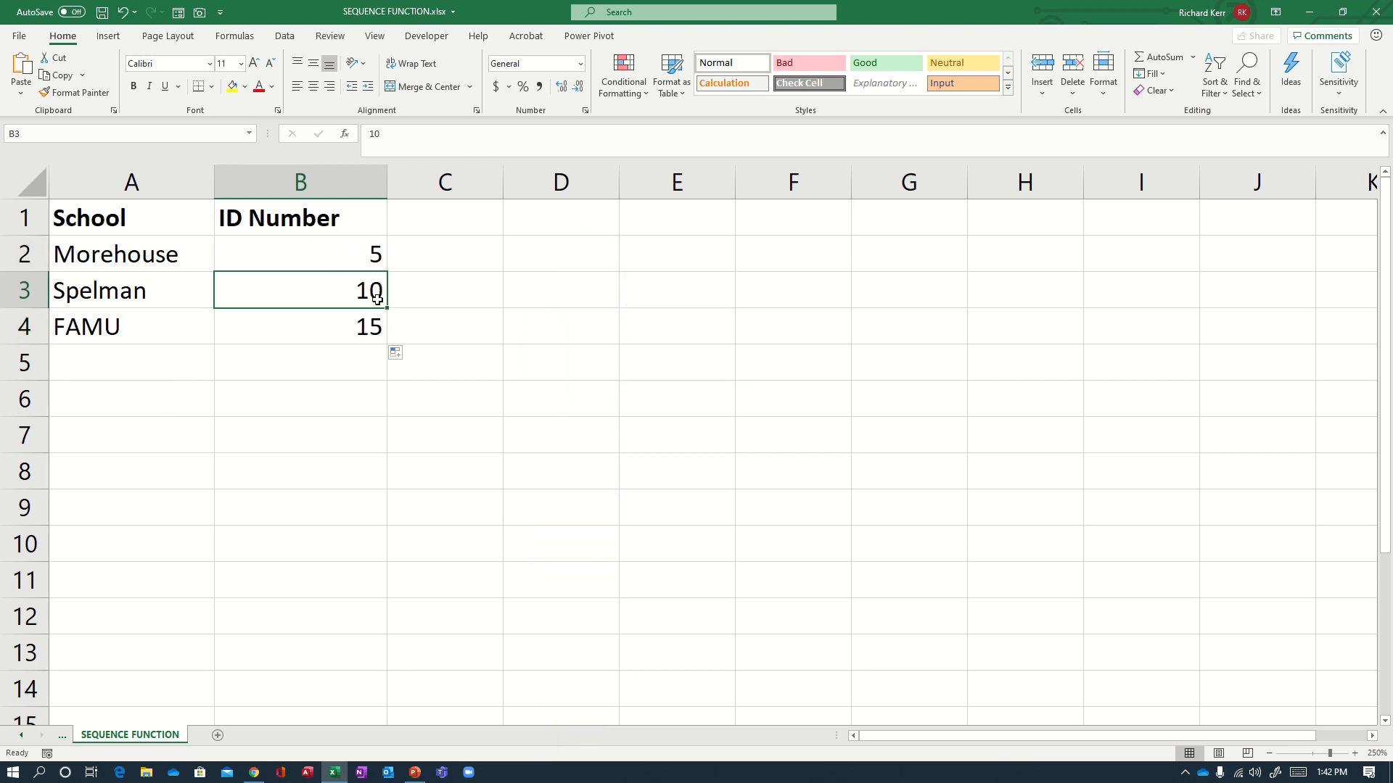
drag(354, 256, 339, 313)
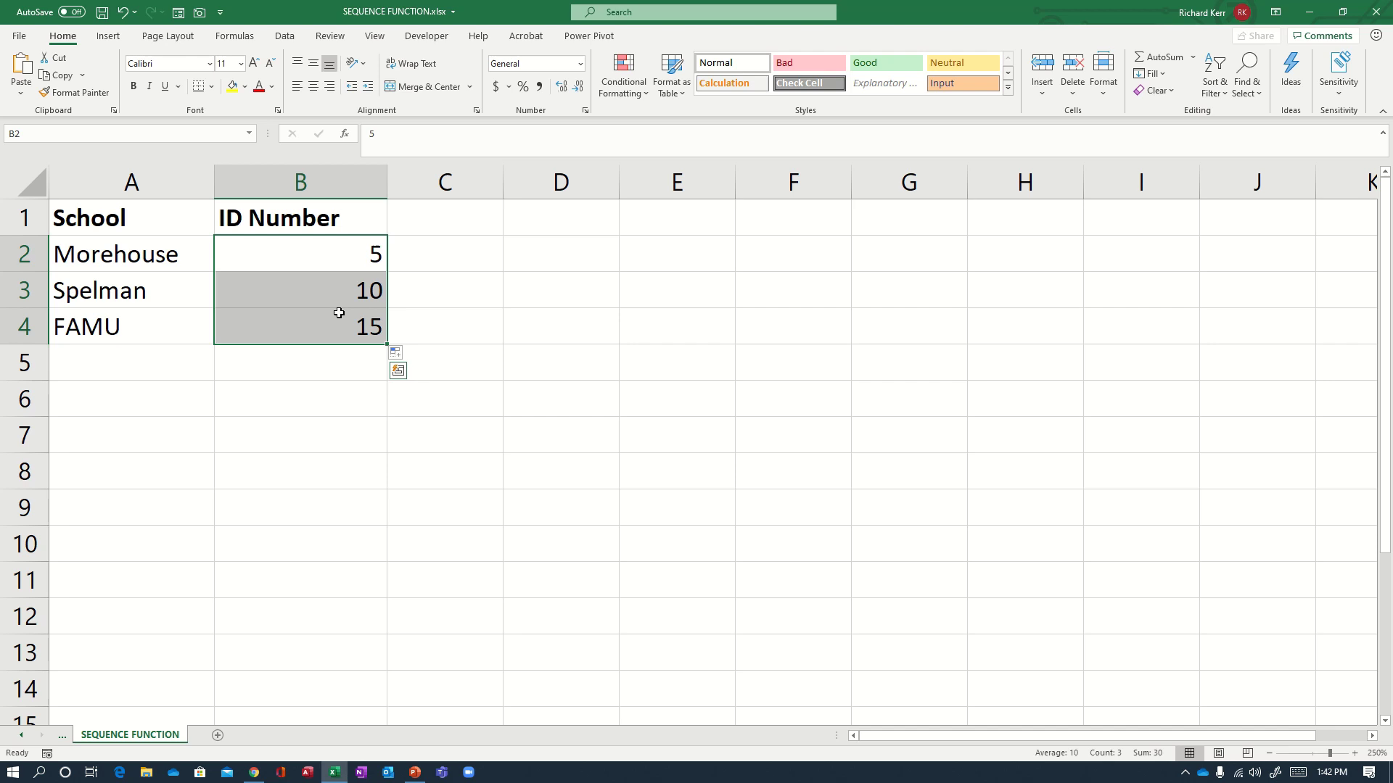
key(Delete)
click(336, 269)
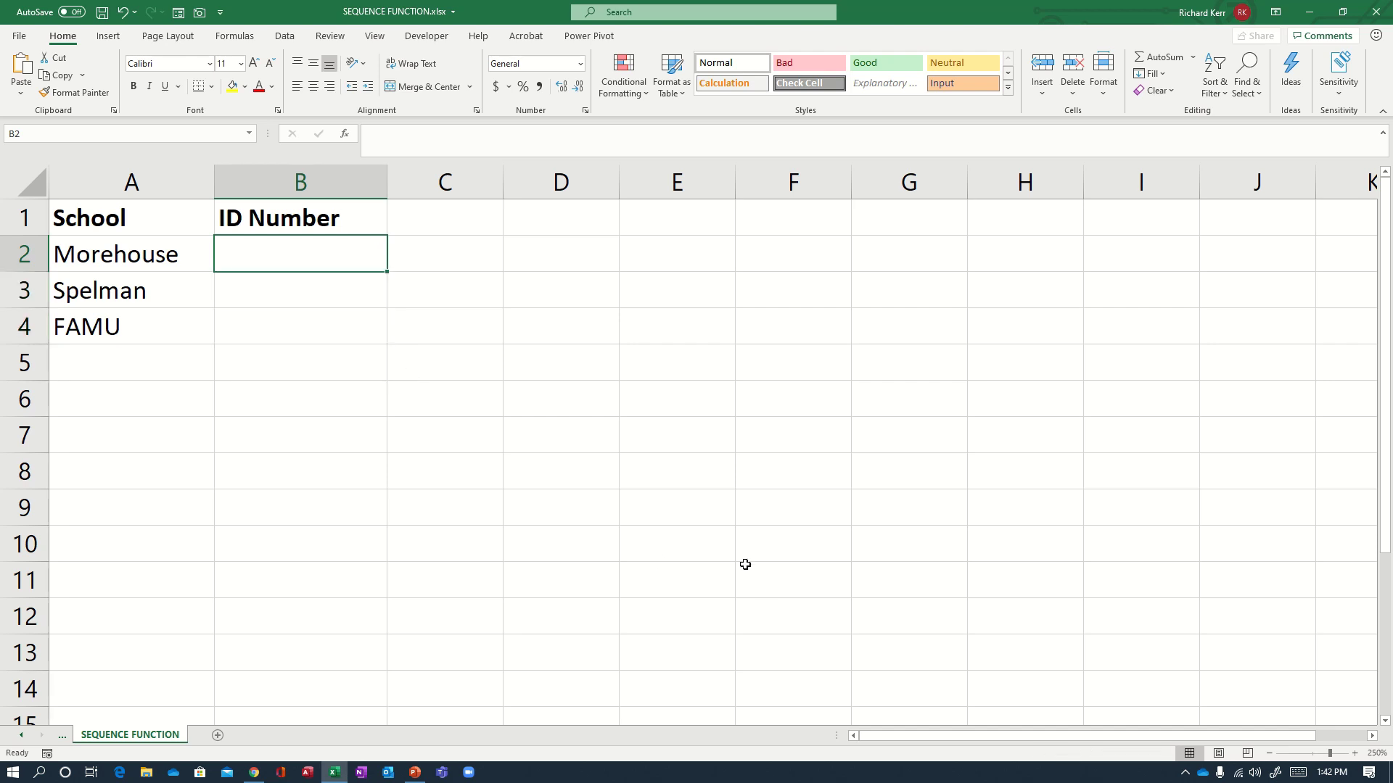
Start the formula =SEQUENCE( in B2 using the autocomplete suggestion
text(=)
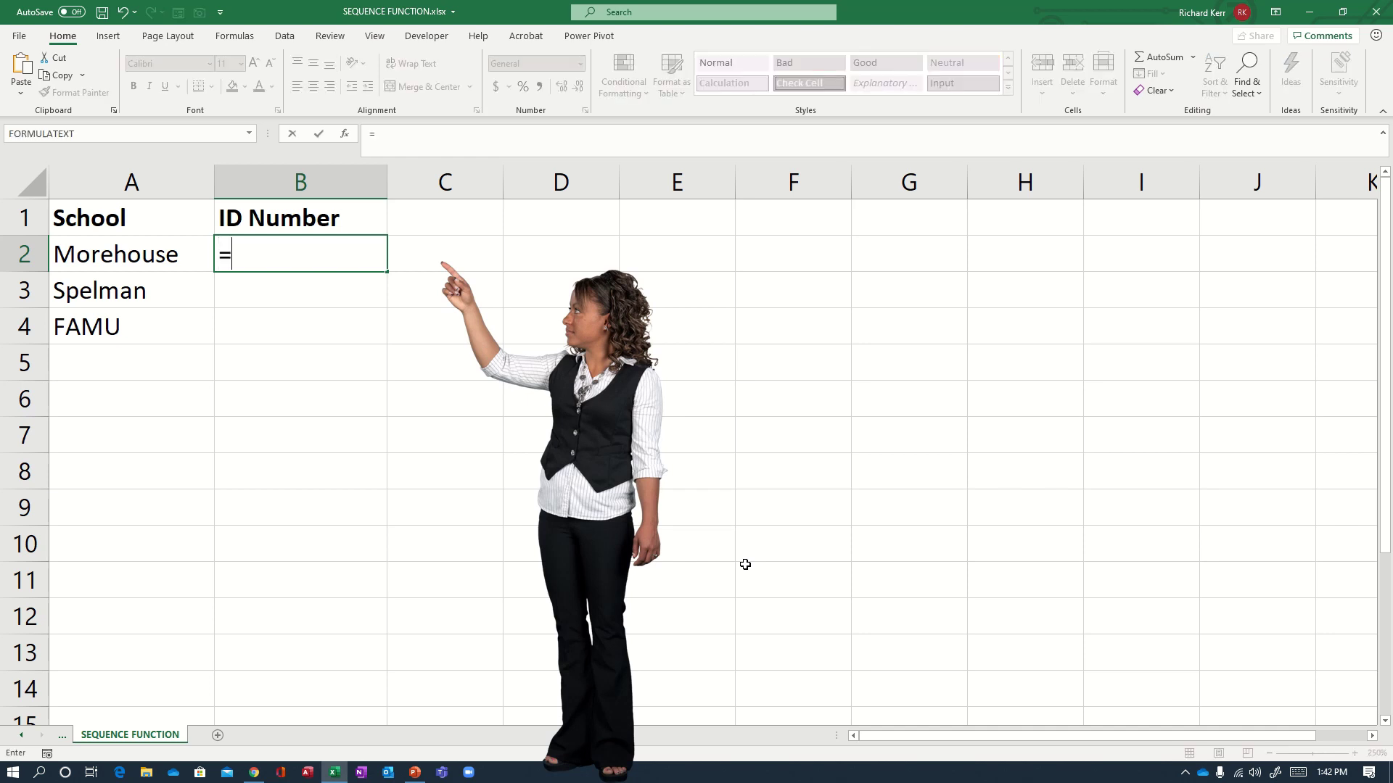
text(su)
key(BackSpace)
text(ew)
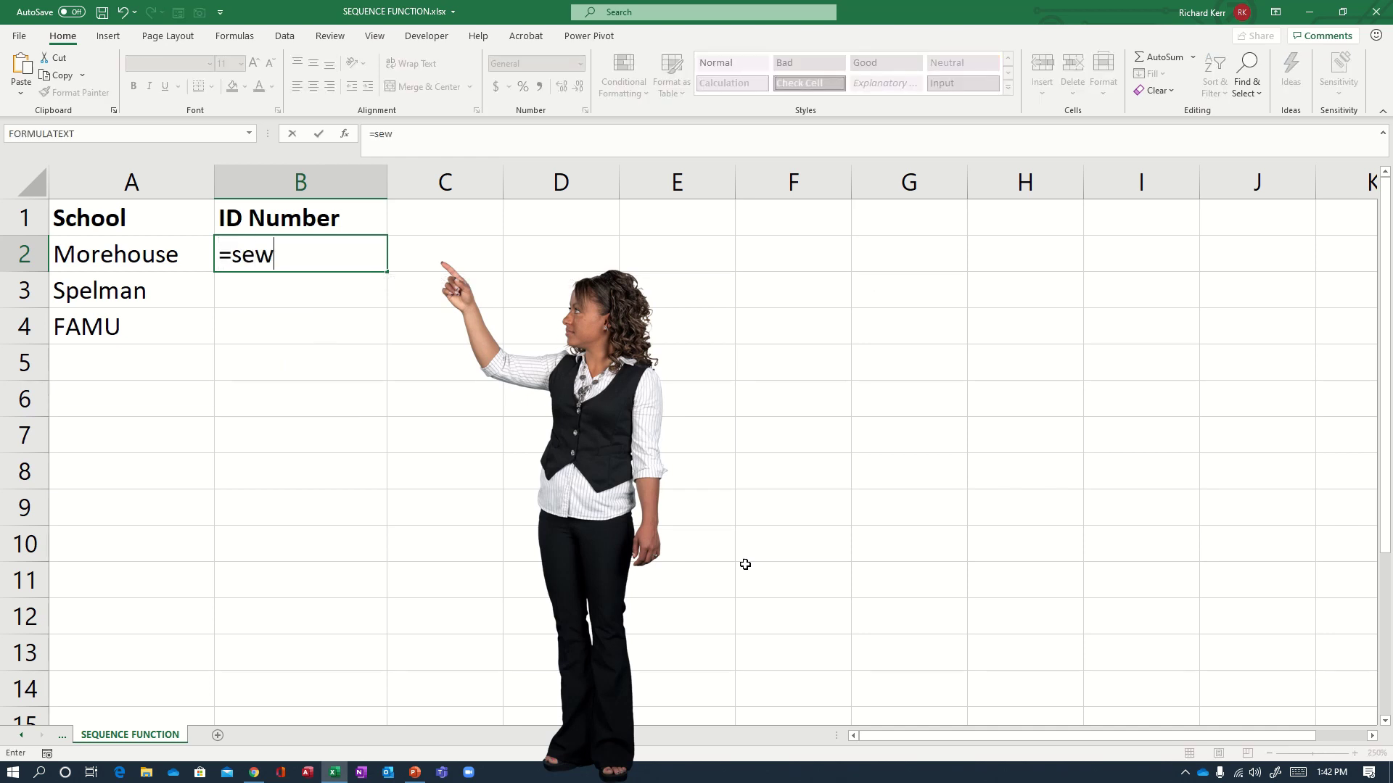
key(BackSpace)
text(q)
key(Tab)
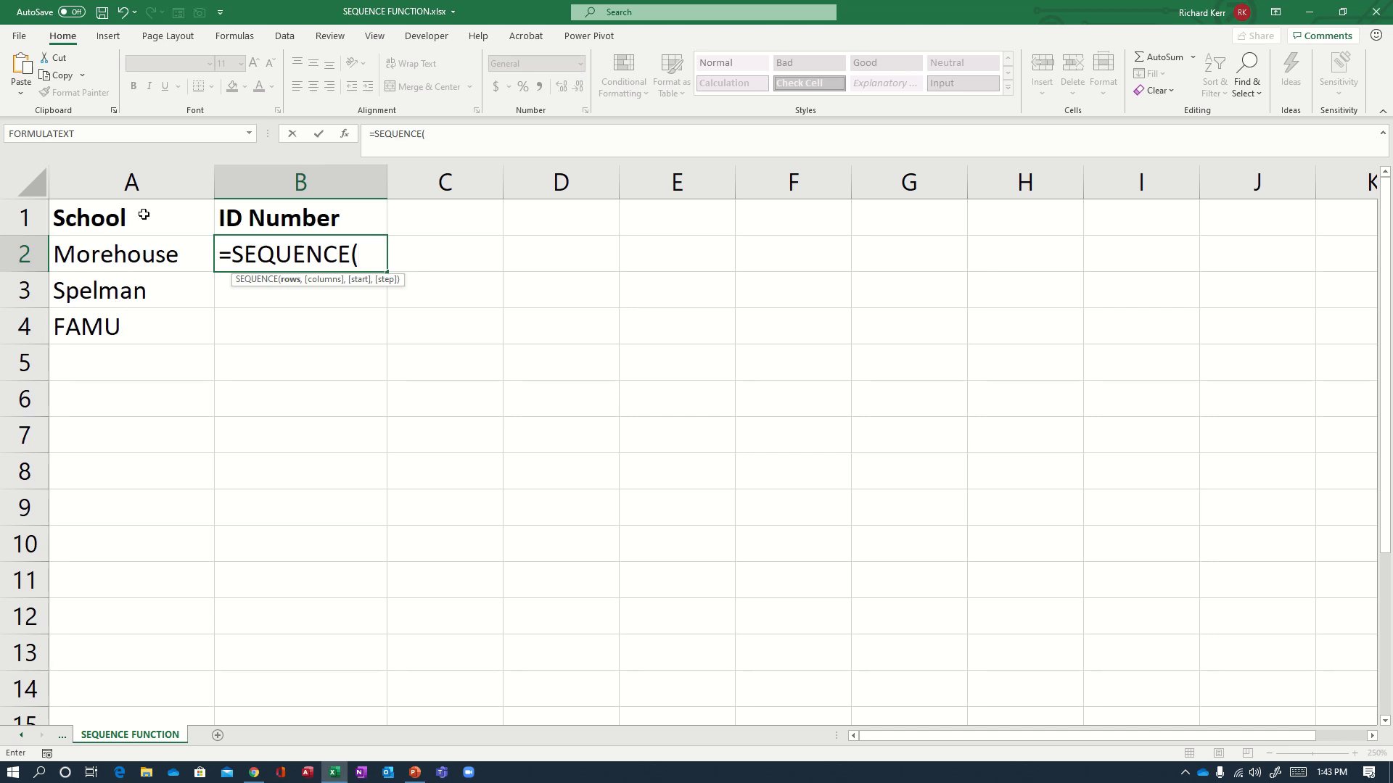
Enter COUNTA(A:A)-1 as the row count and 1 as the column count
text(counta()
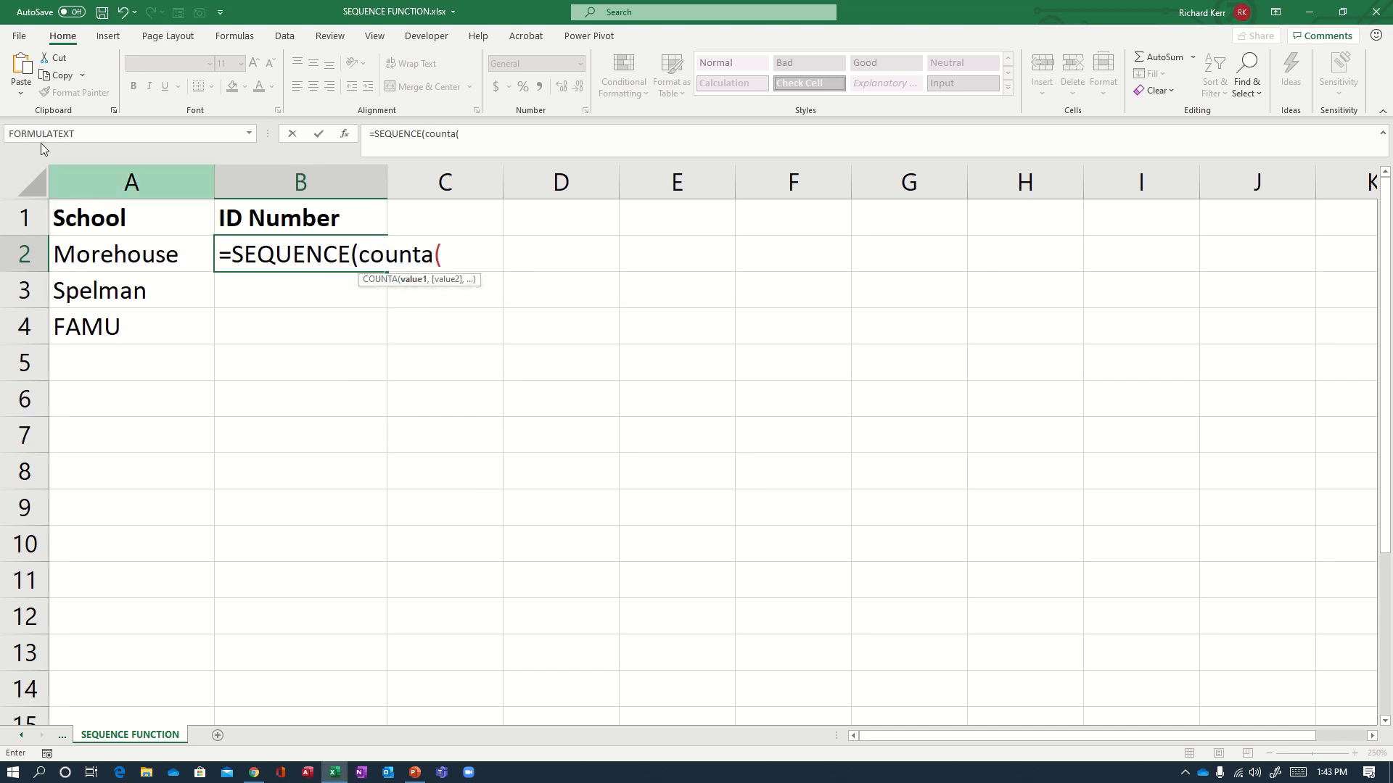
click(100, 183)
text())
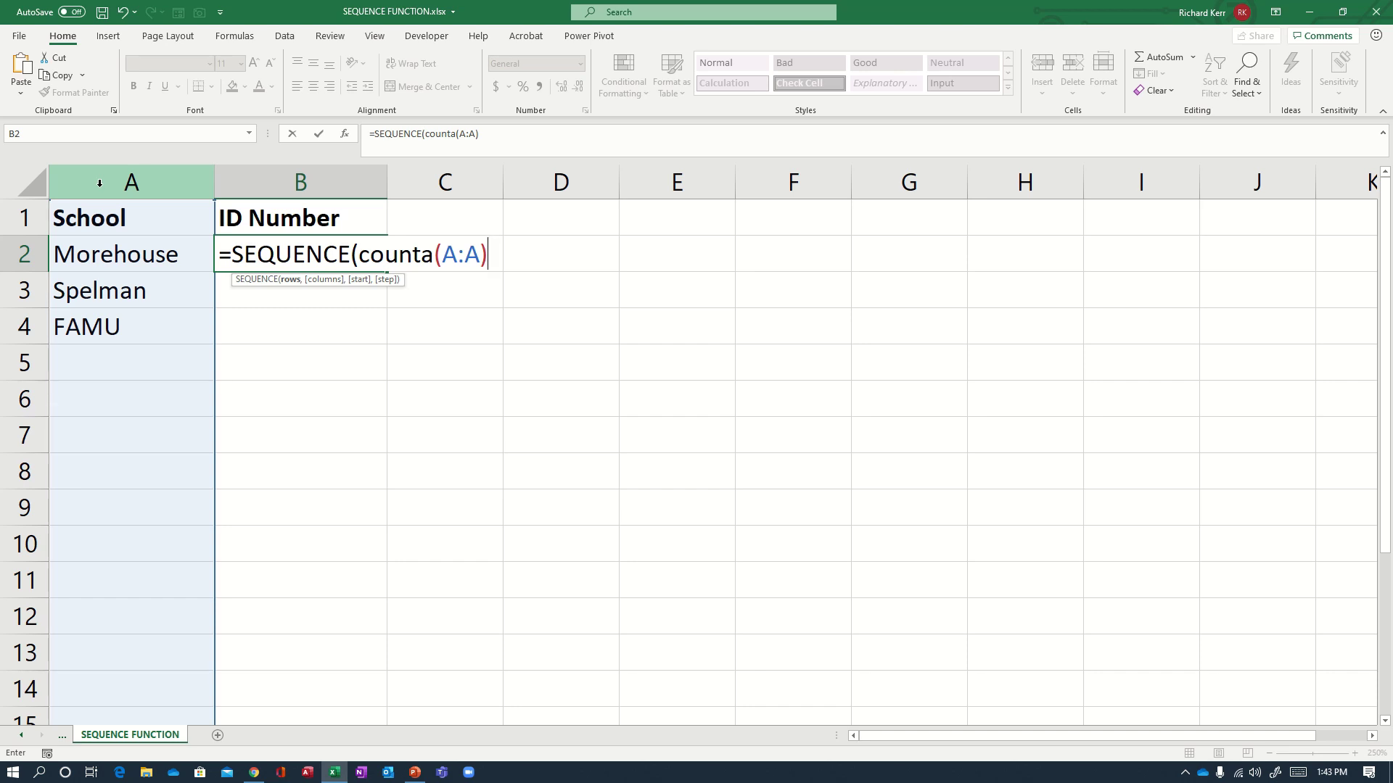
text(-1)
text(,1)
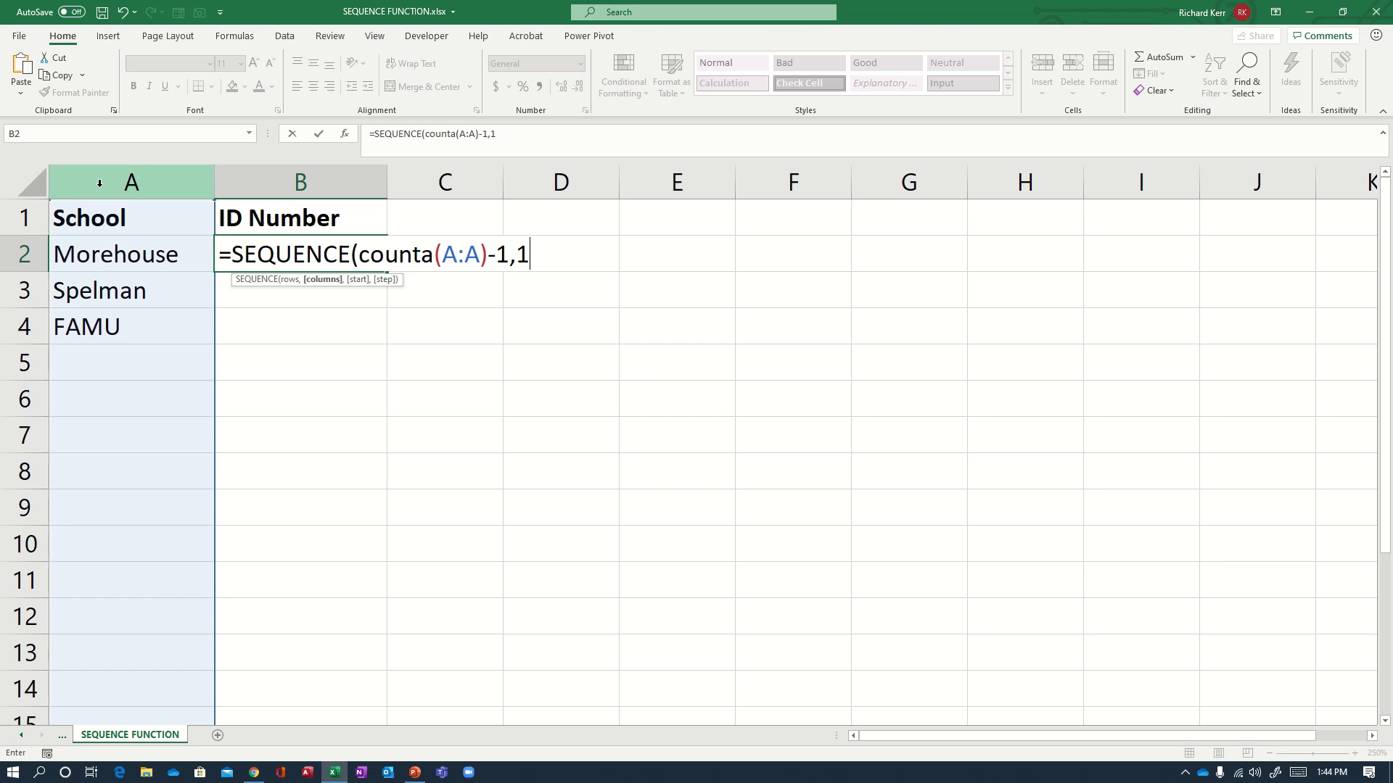
Finish the formula as =SEQUENCE(COUNTA(A:A)-1,1,100,10) so B2:B4 show 100, 110, 120
text(,)
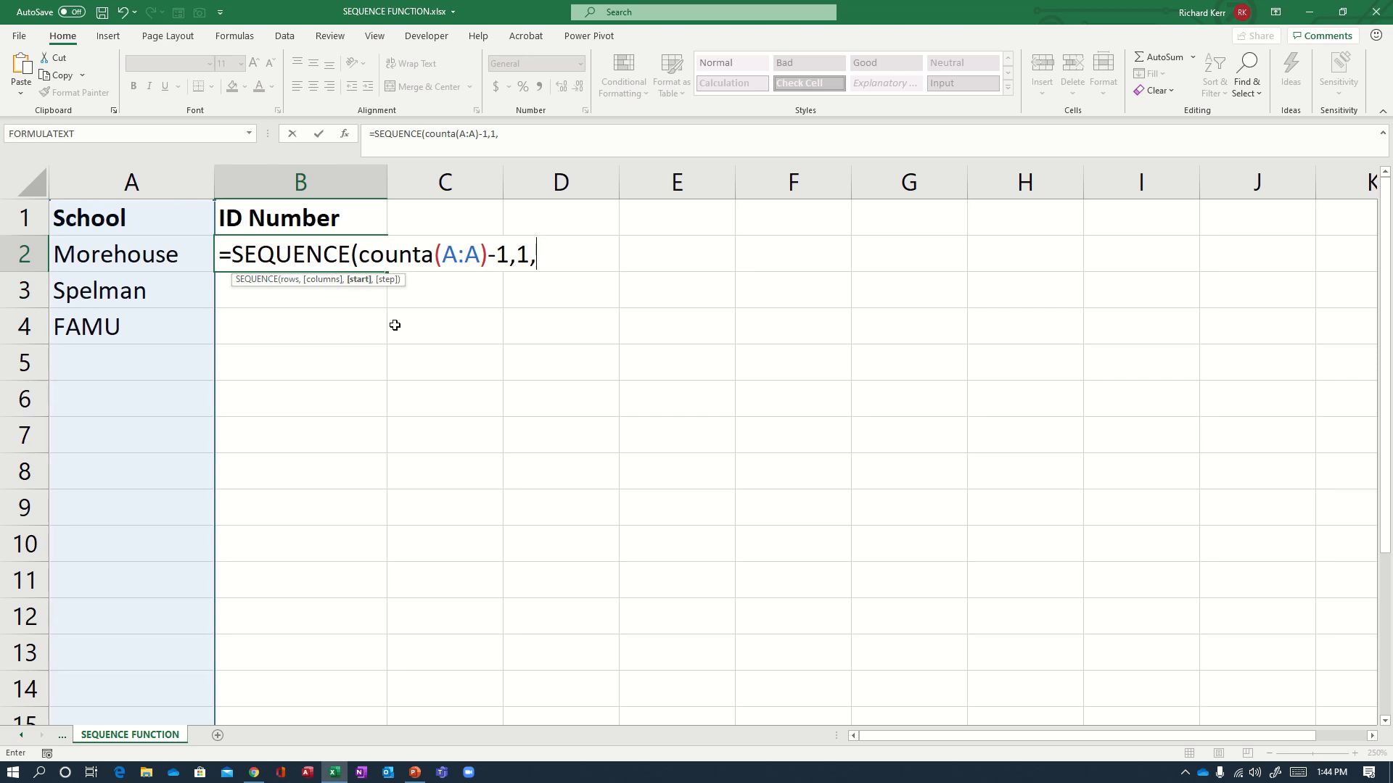
text(100)
text(,10)
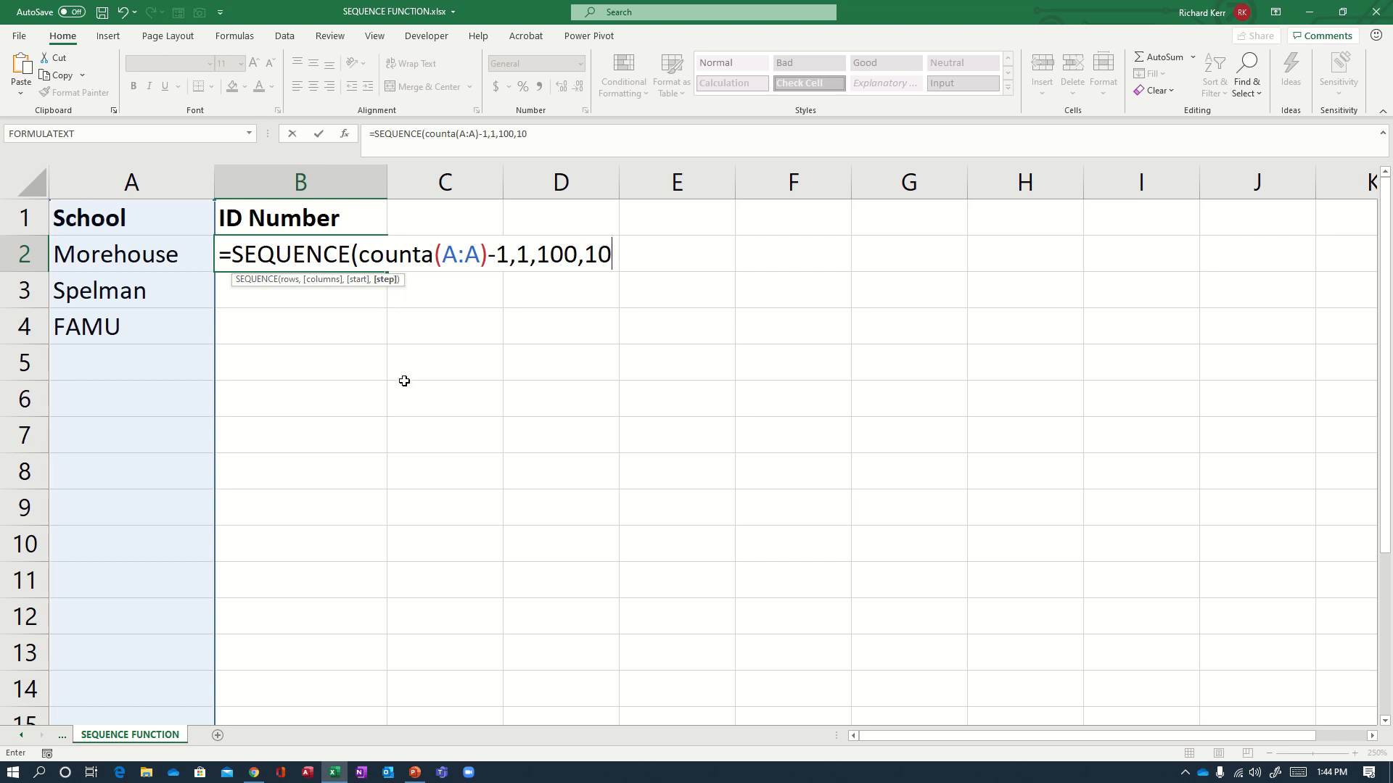
text())
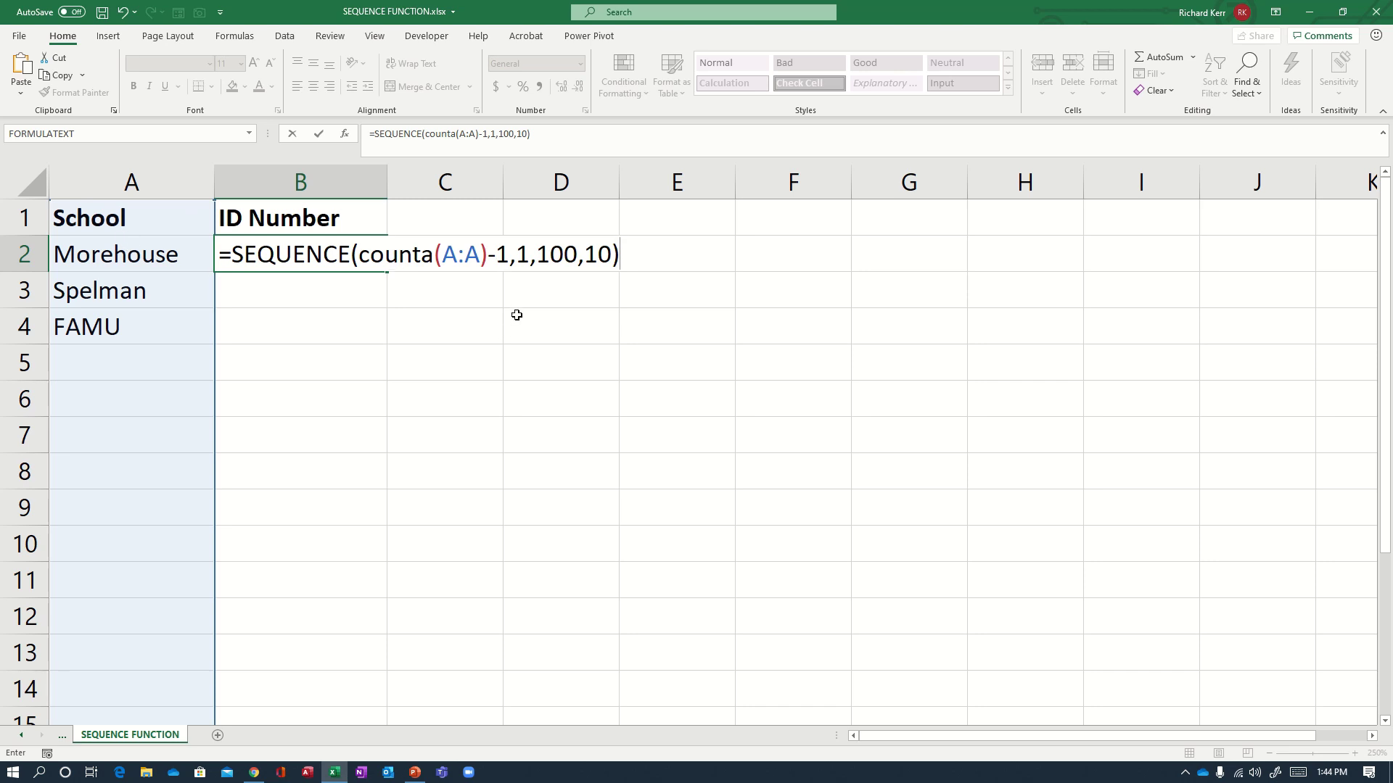
double_click(521, 255)
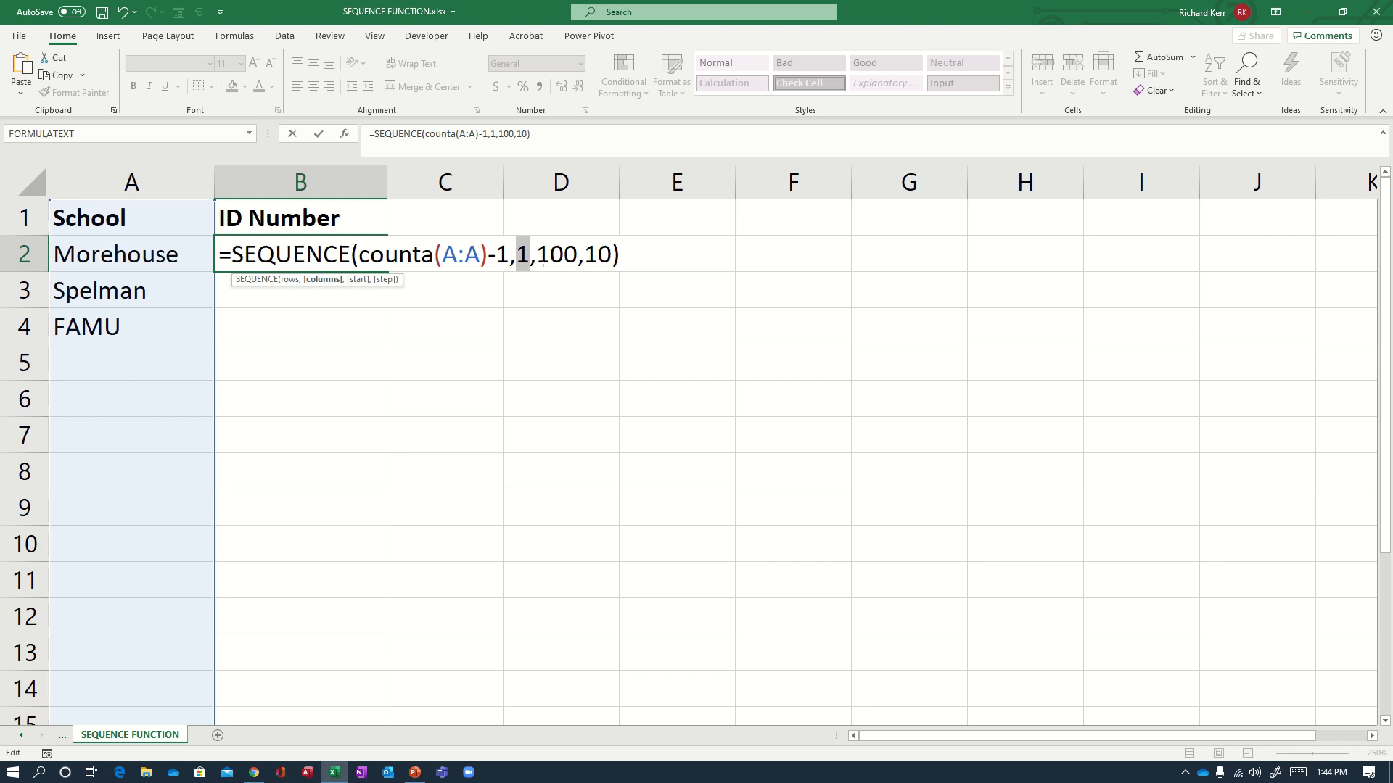
drag(537, 261, 608, 261)
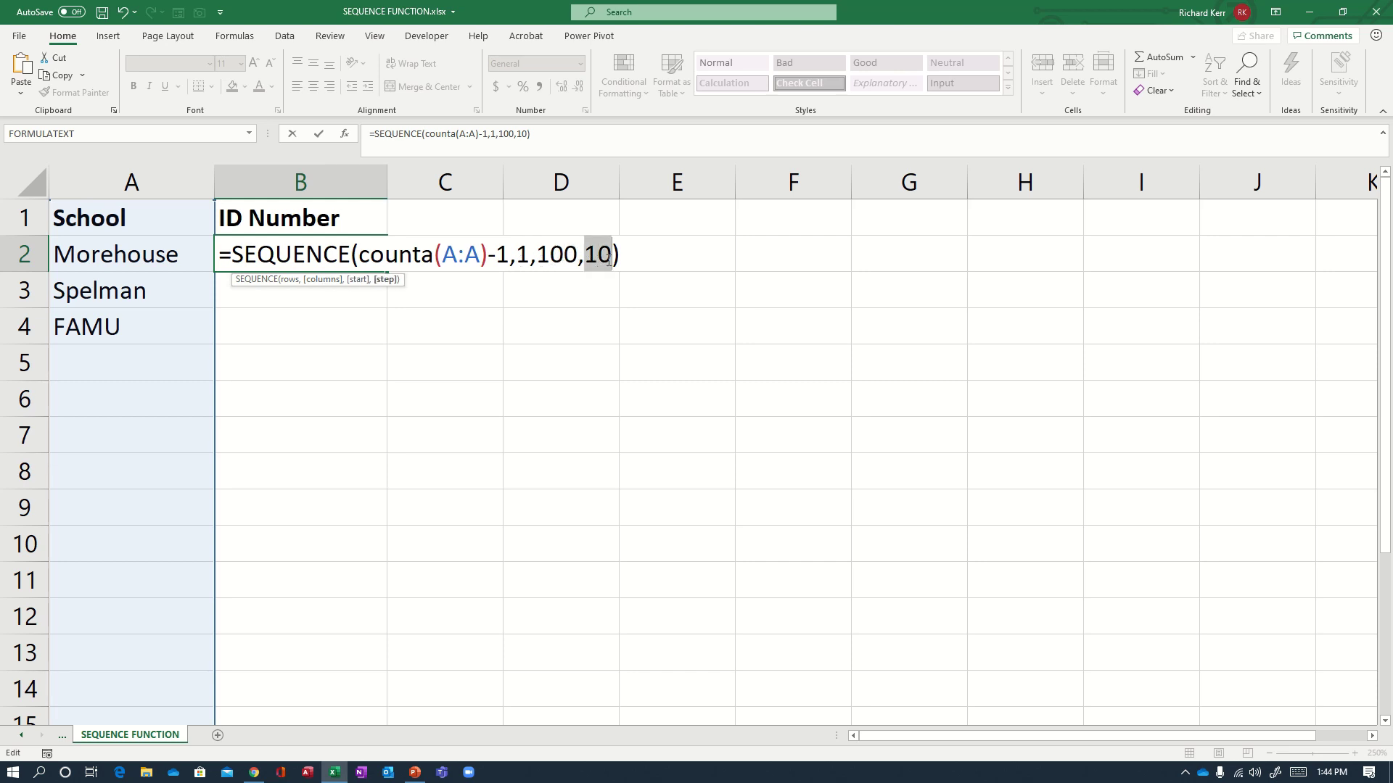
key(Return)
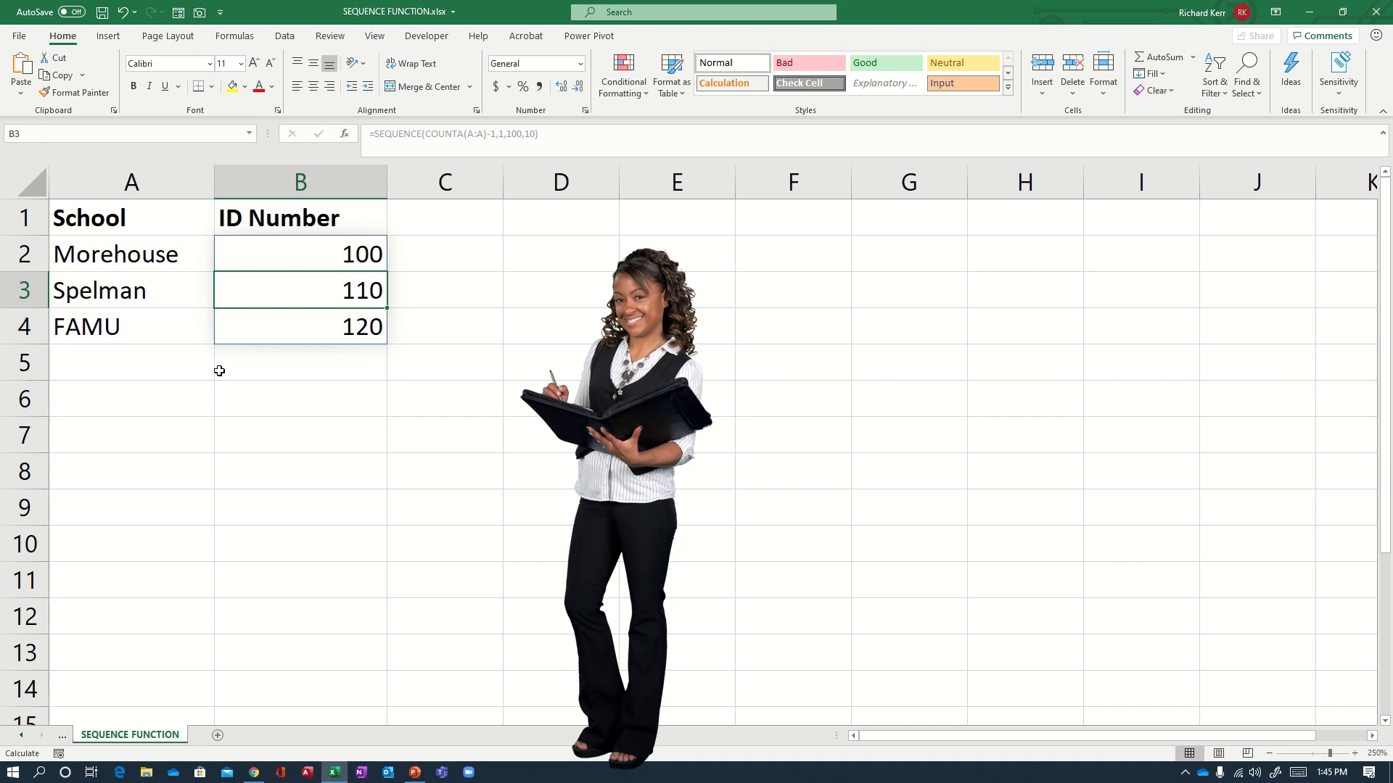
Type Howard, Hampton, Fisk, Dillard and Xavier into A5:A9, extending IDs to 170
click(175, 362)
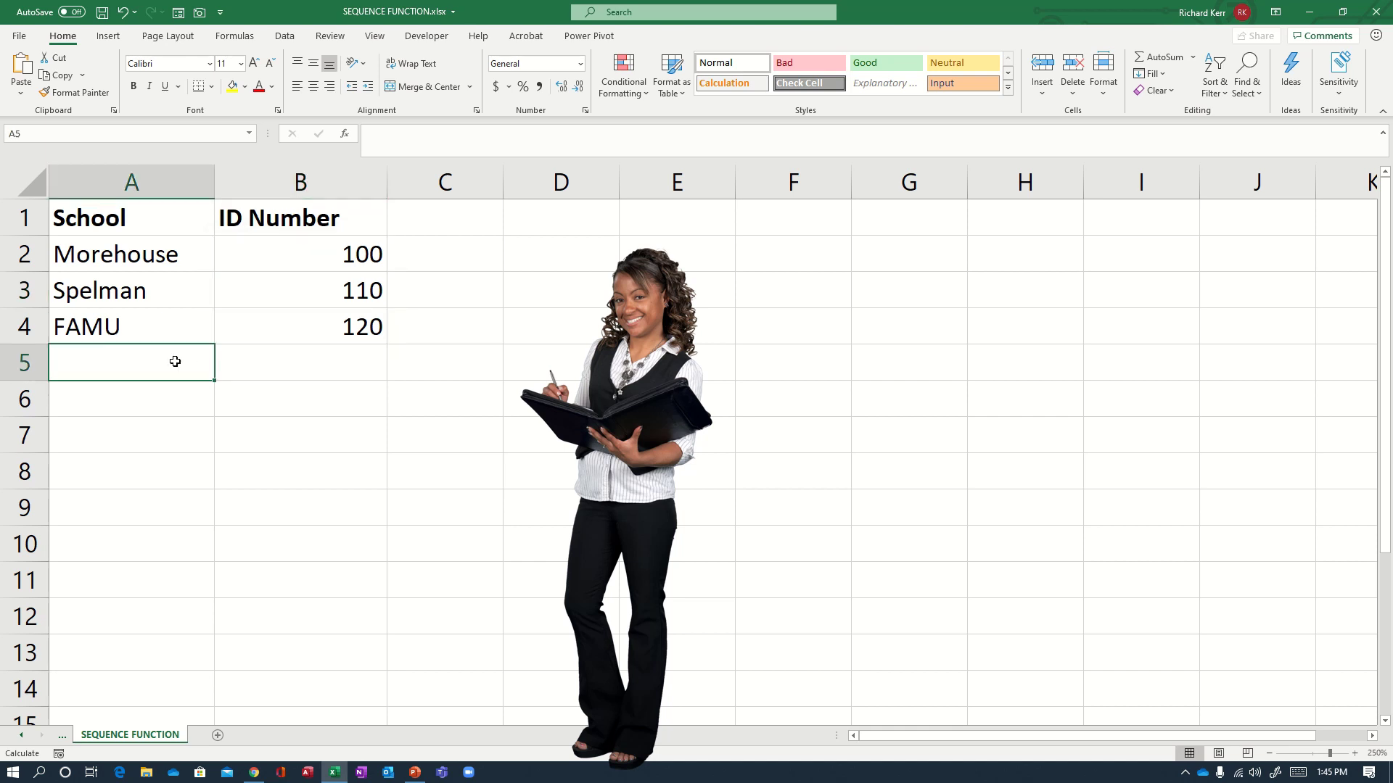
text(Ho)
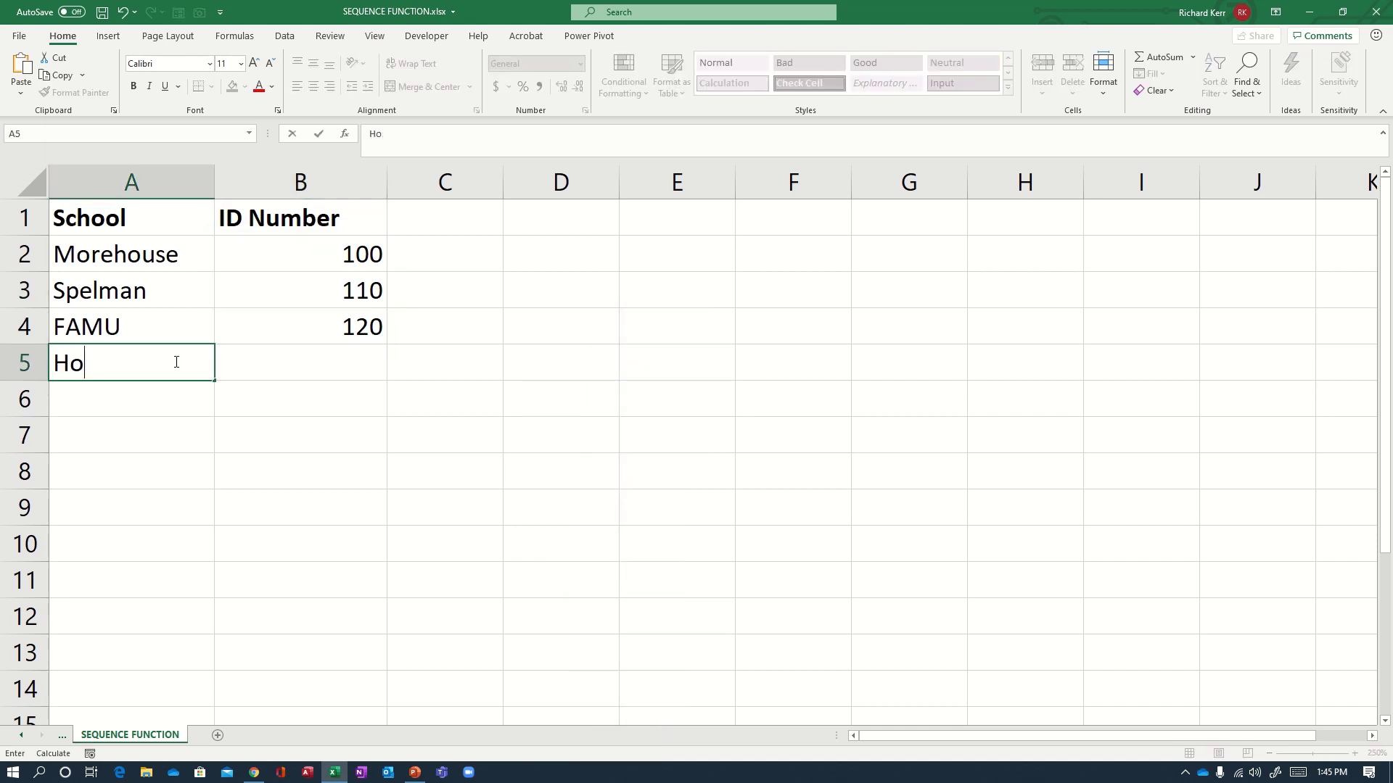
text(ward)
key(Return)
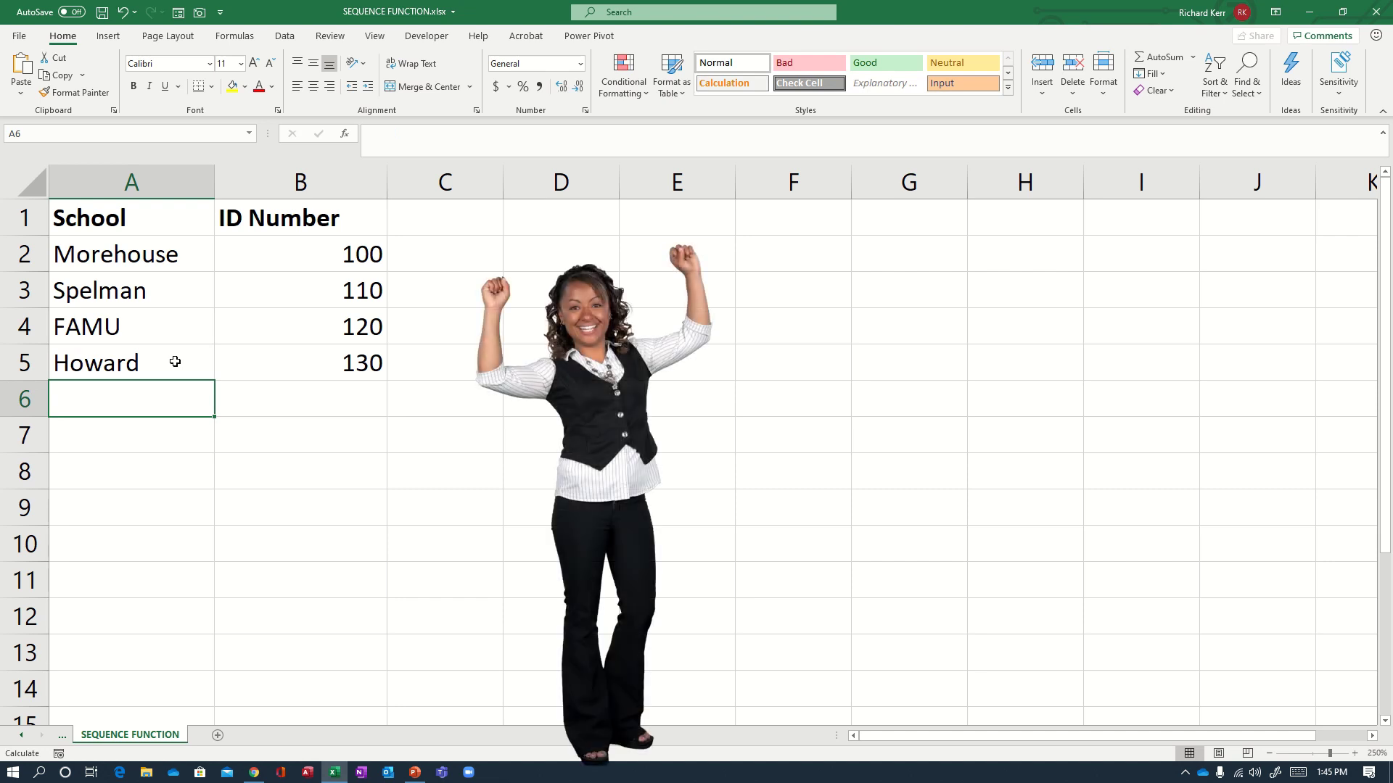
text(Hampton)
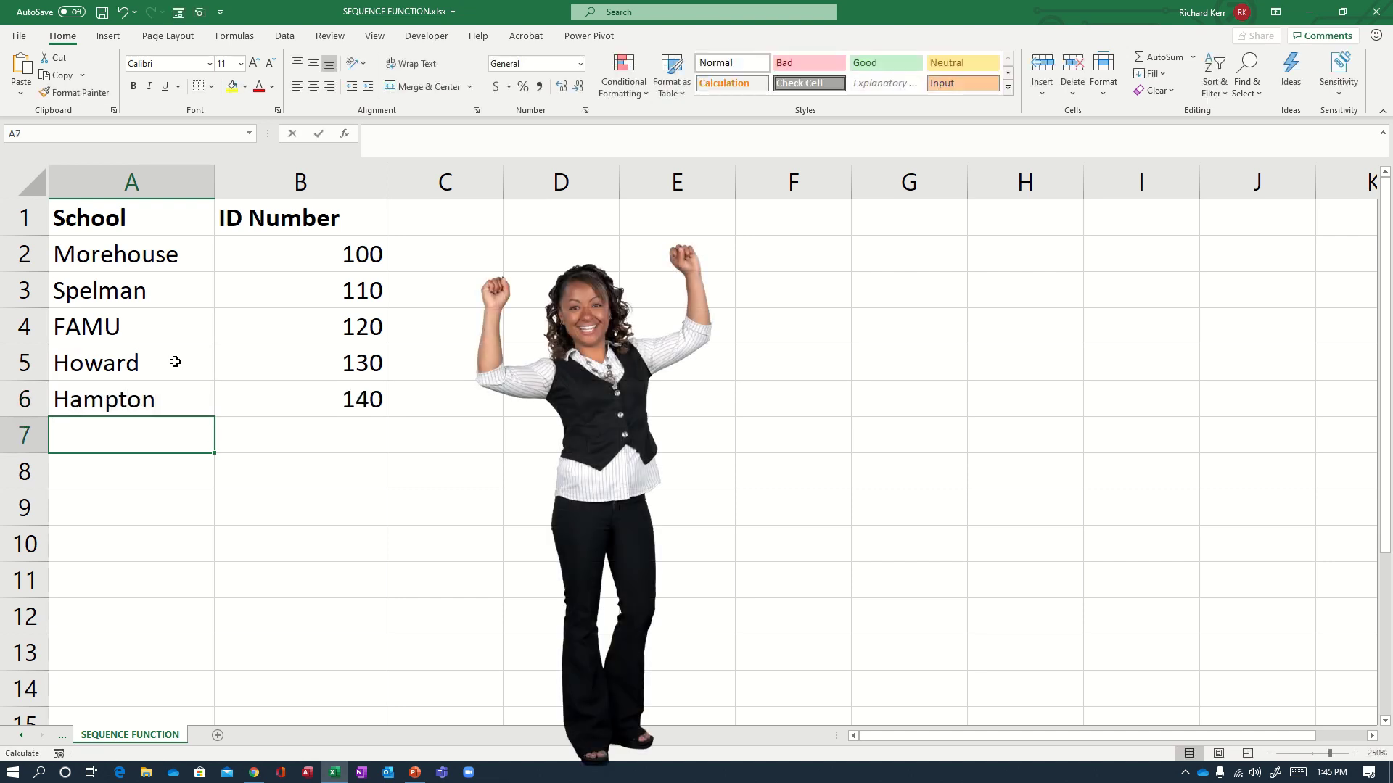
text(Fisk)
key(Return)
text(Dillard)
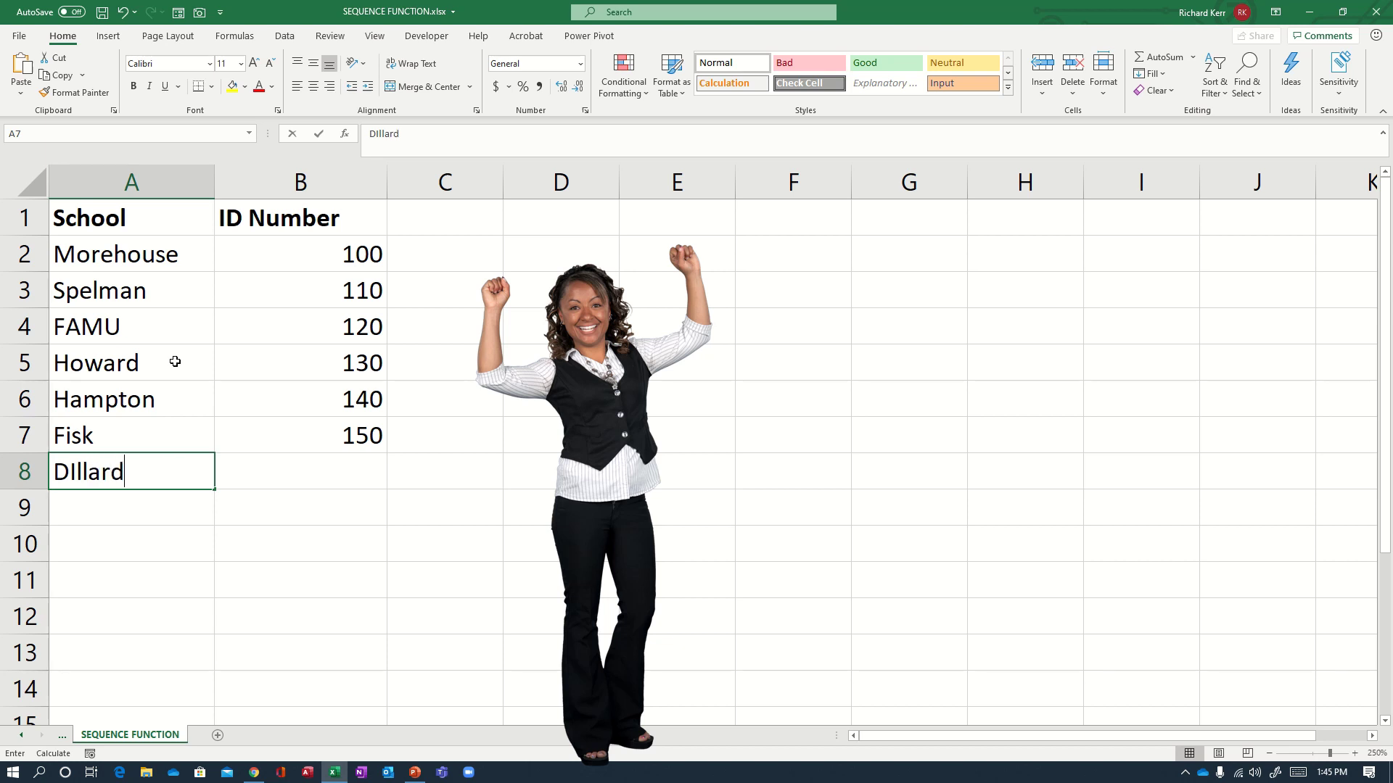
key(Return)
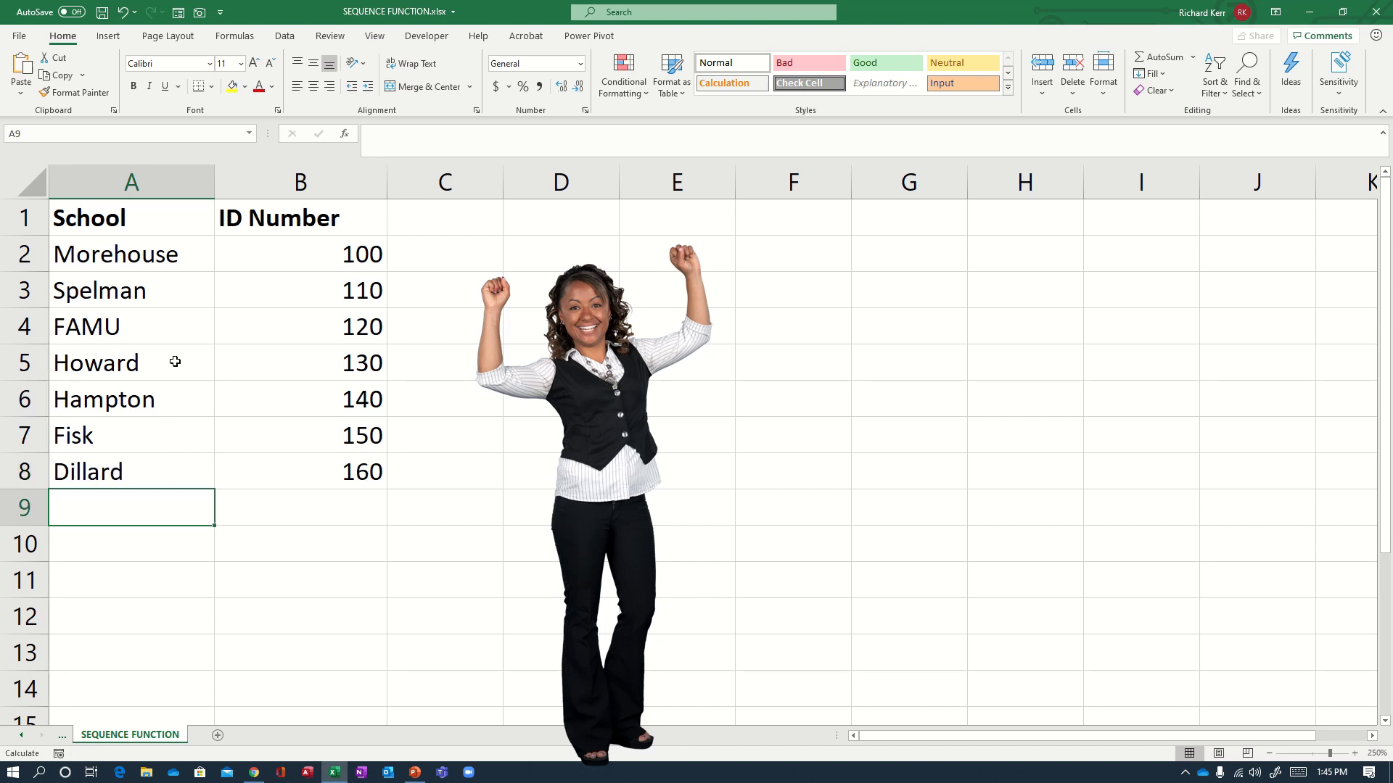
text(Xavier)
key(Return)
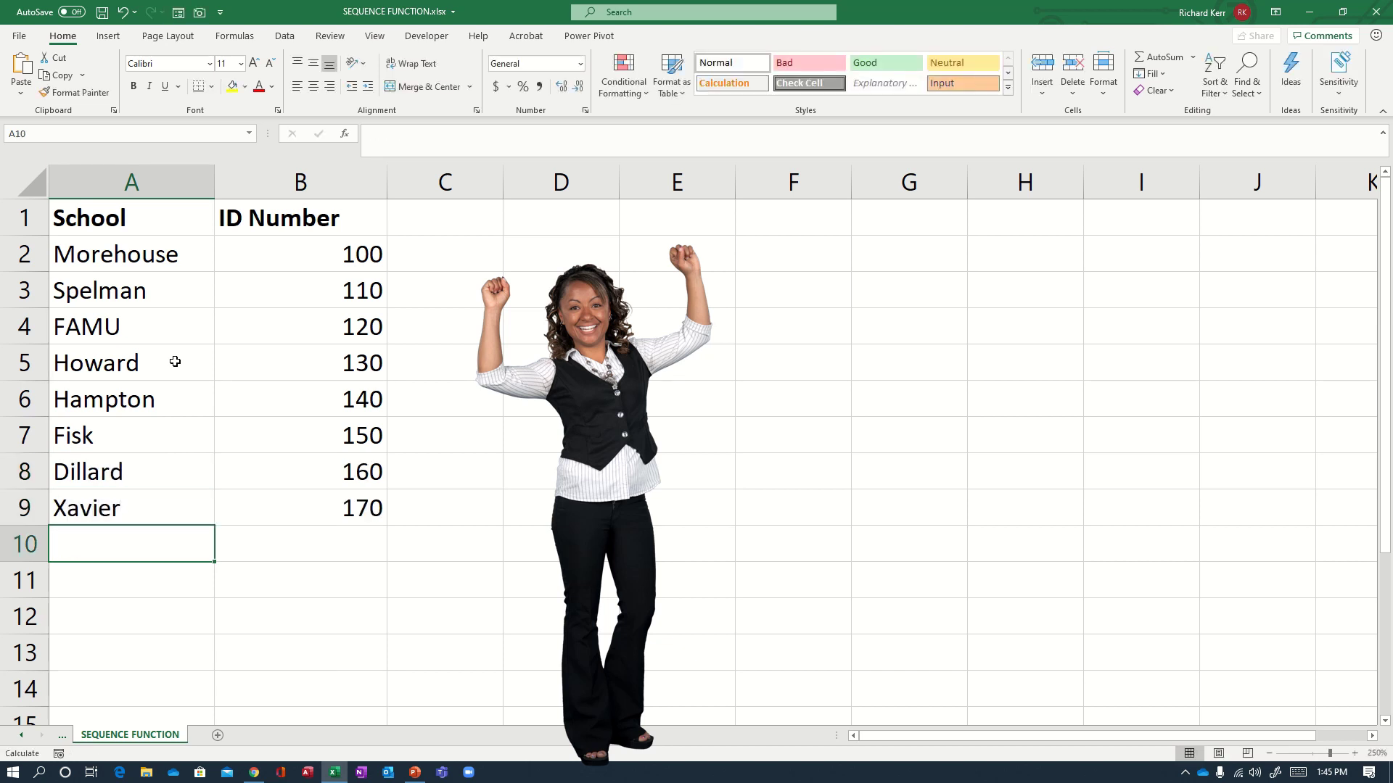